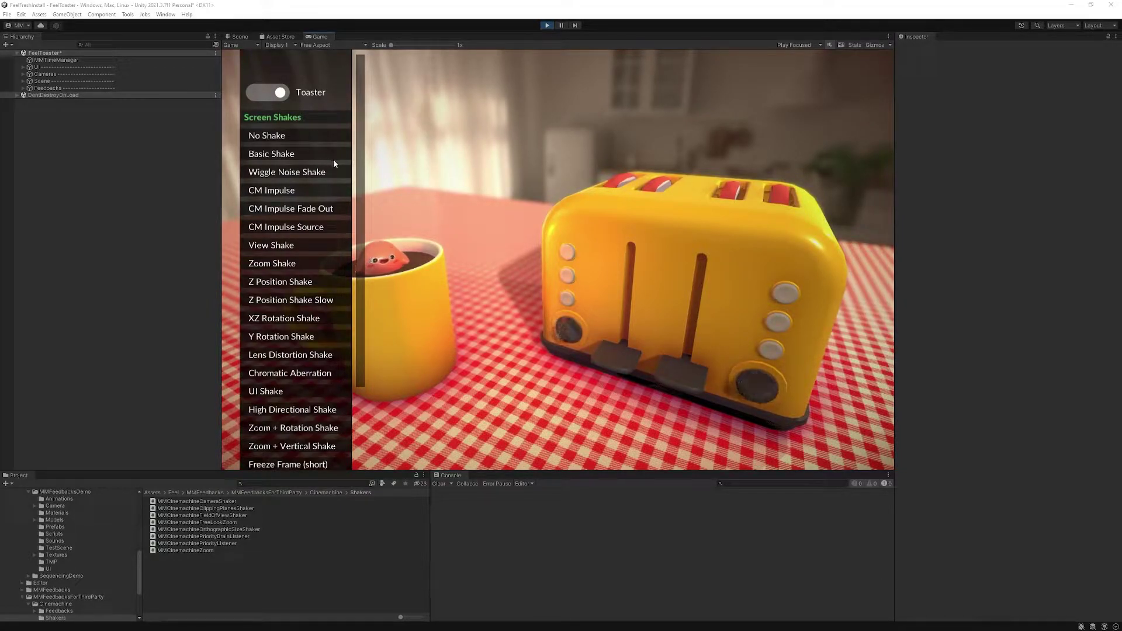
Trigger the No Shake feedback twice on the toaster in the Game view
{"action": "scroll", "coordinate": [359, 136], "scroll_direction": "down", "scroll_amount": 3}
{"action": "scroll", "coordinate": [359, 135], "scroll_direction": "up", "scroll_amount": 3}
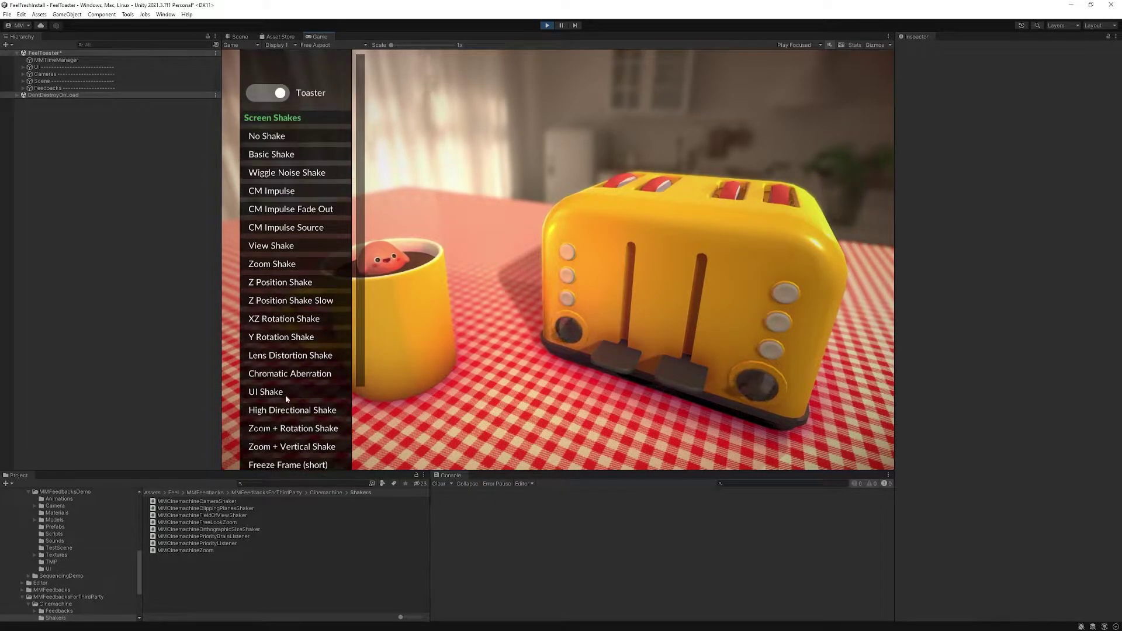
{"action": "left_click", "coordinate": [304, 141]}
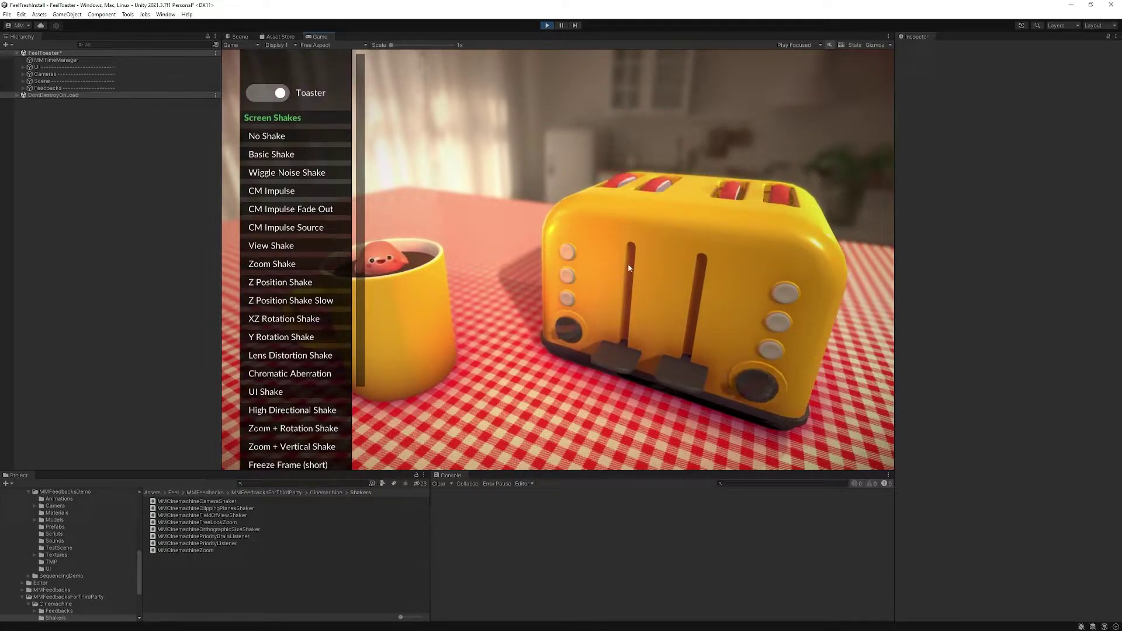
{"action": "left_click", "coordinate": [295, 137]}
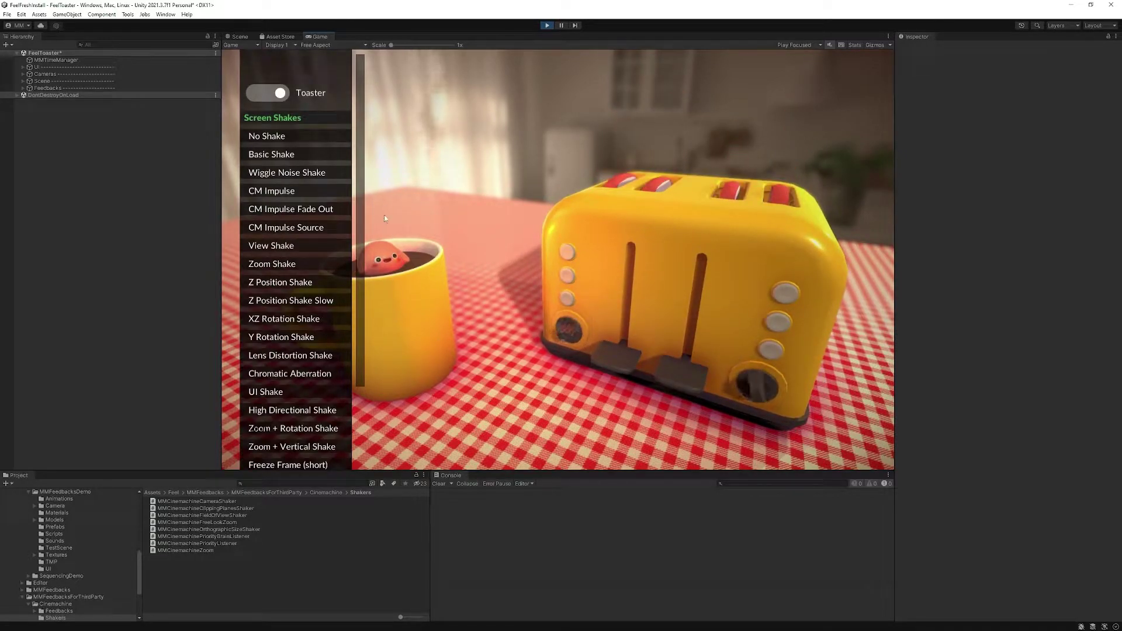
{"action": "scroll", "coordinate": [290, 176], "scroll_direction": "down", "scroll_amount": 3}
{"action": "scroll", "coordinate": [292, 199], "scroll_direction": "up", "scroll_amount": 3}
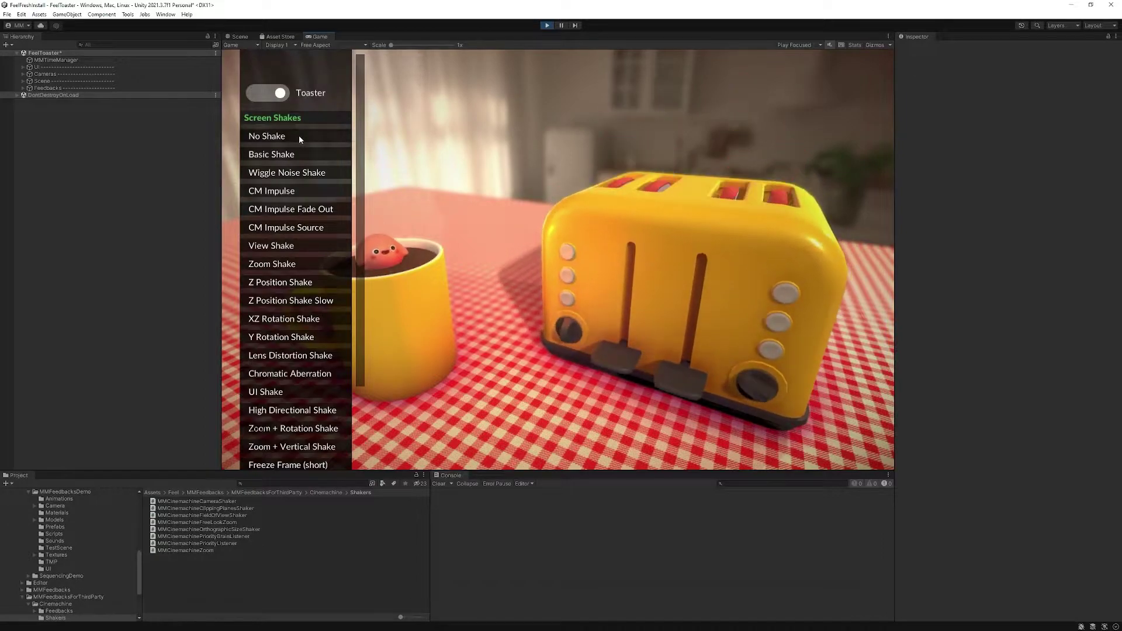
Play Basic Shake, Wiggle Noise Shake and CM Impulse, then expand Feedbacks in the Hierarchy
{"action": "left_click", "coordinate": [301, 155]}
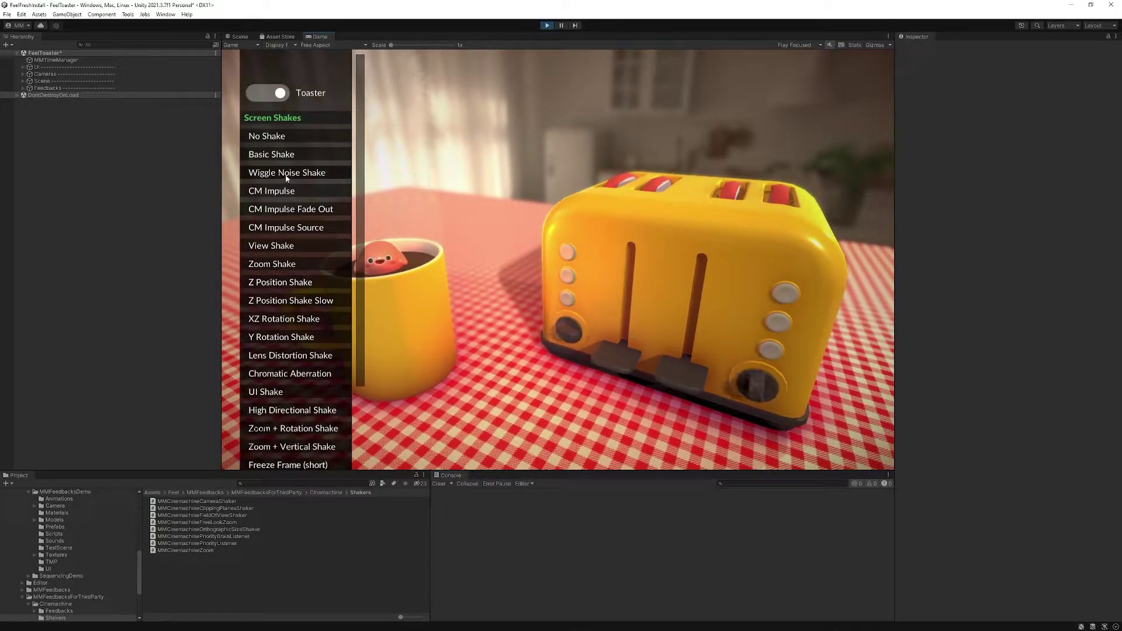
{"action": "left_click", "coordinate": [309, 175]}
{"action": "left_click", "coordinate": [293, 191]}
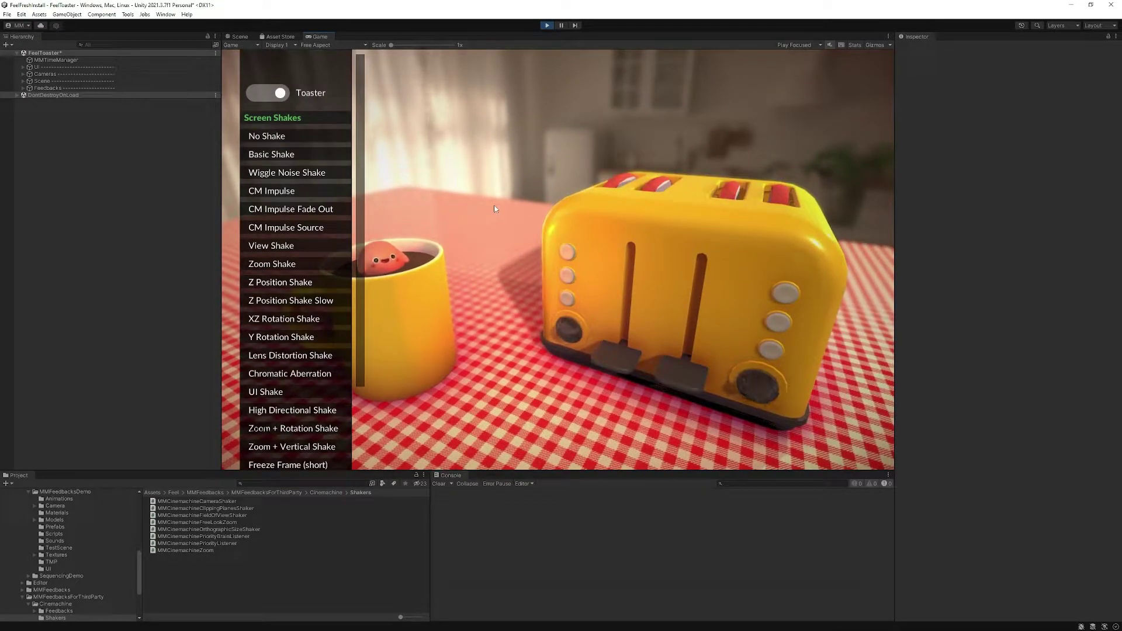
{"action": "left_click", "coordinate": [22, 89]}
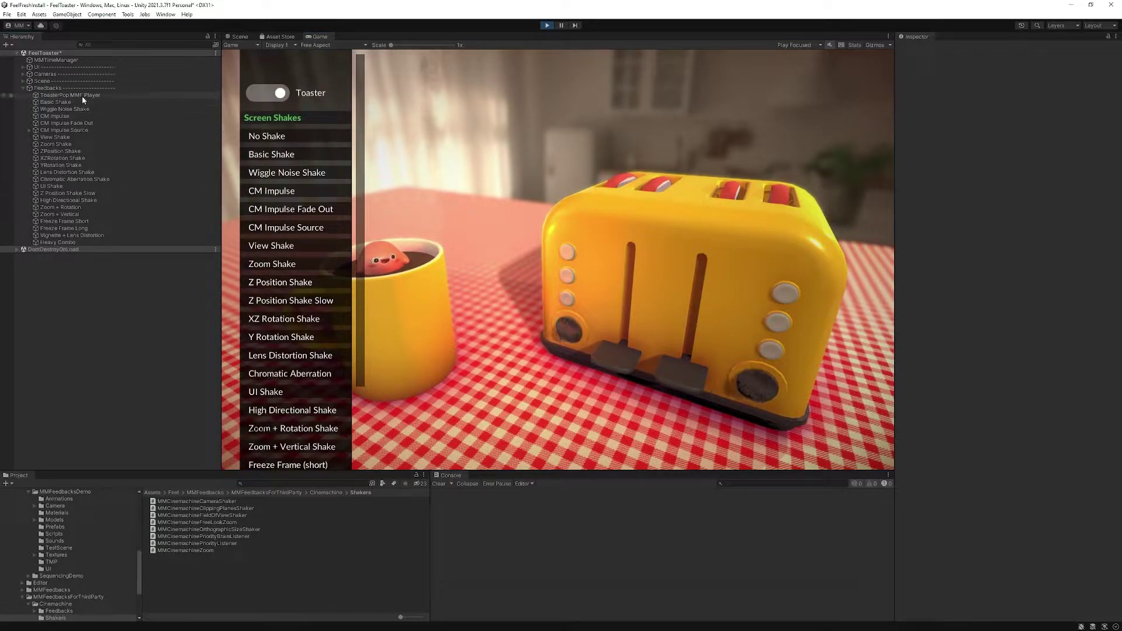
Select ToasterPop MMF Player and collapse its Squash and Stretch and Position Toast2 feedbacks
{"action": "left_click", "coordinate": [82, 96]}
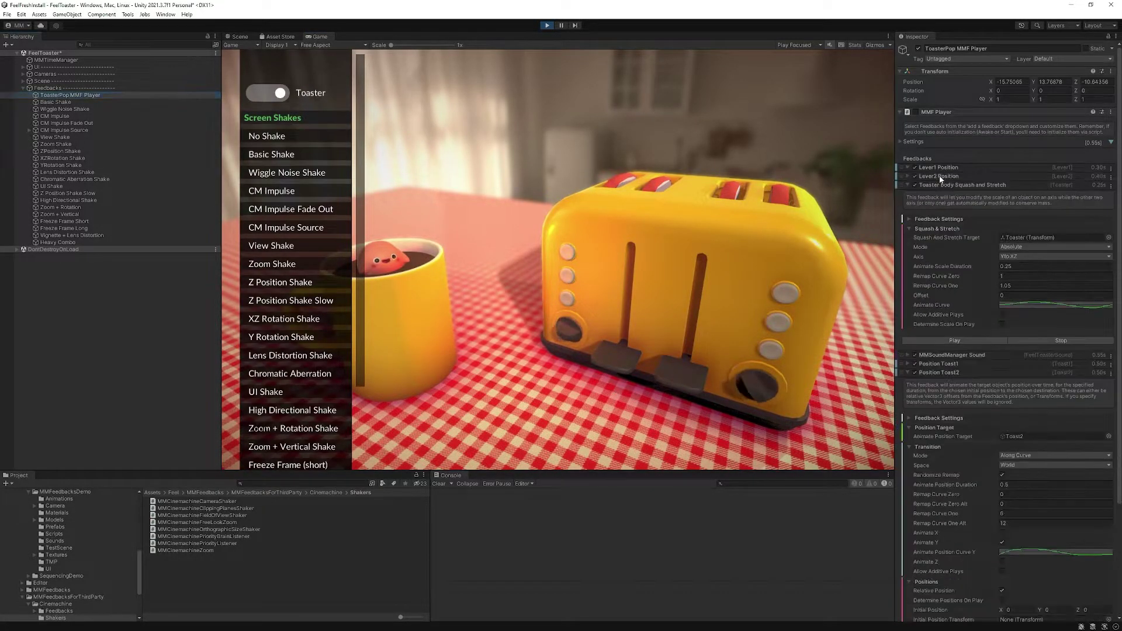
{"action": "left_click", "coordinate": [940, 185]}
{"action": "left_click", "coordinate": [938, 210]}
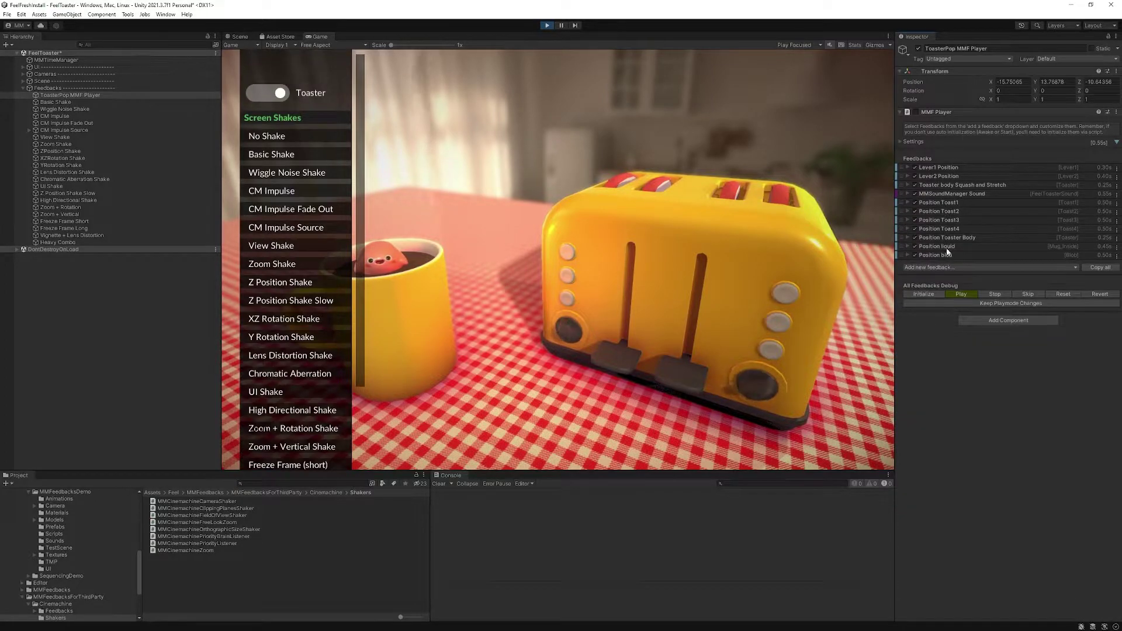
Play all ToasterPop feedbacks twice, then select the Basic Shake object
{"action": "left_click", "coordinate": [961, 294]}
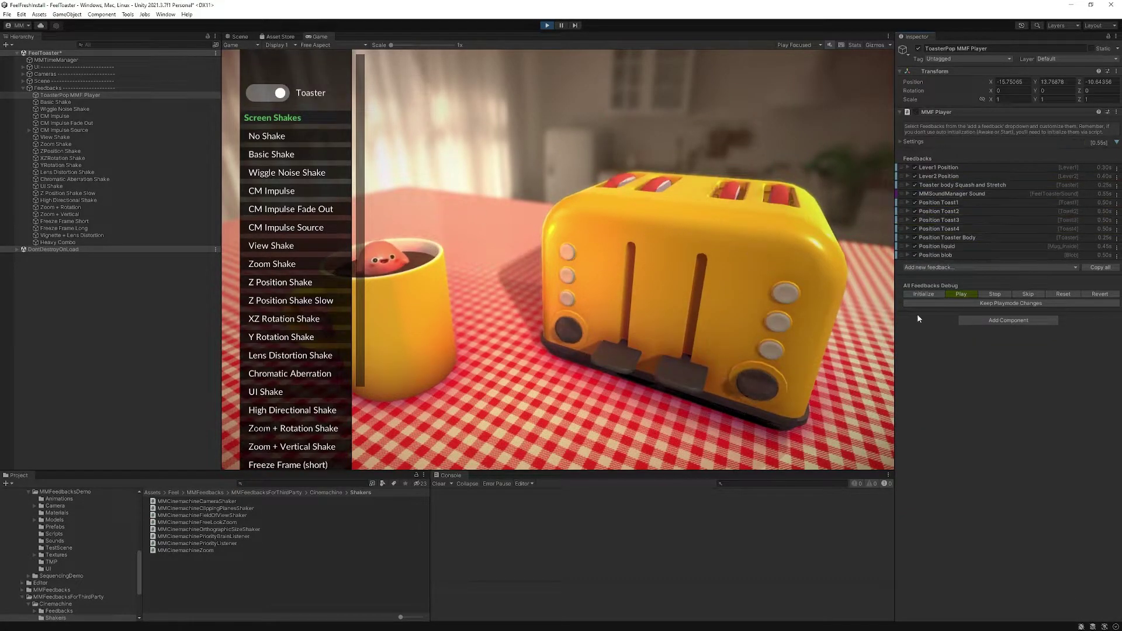
{"action": "left_click", "coordinate": [956, 293]}
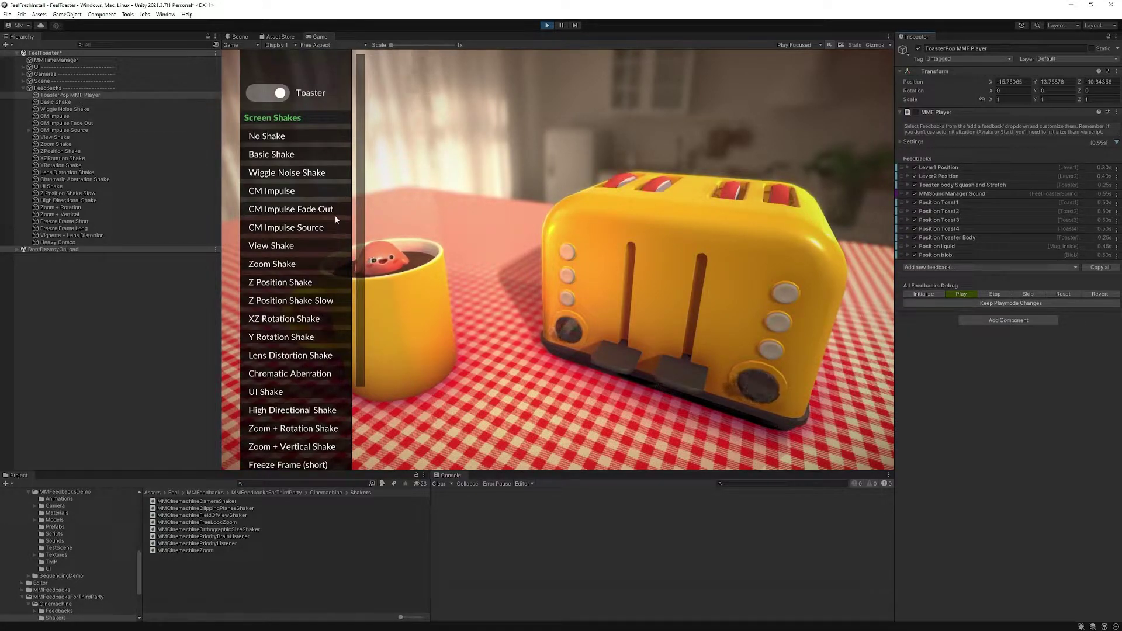
{"action": "left_click", "coordinate": [81, 102]}
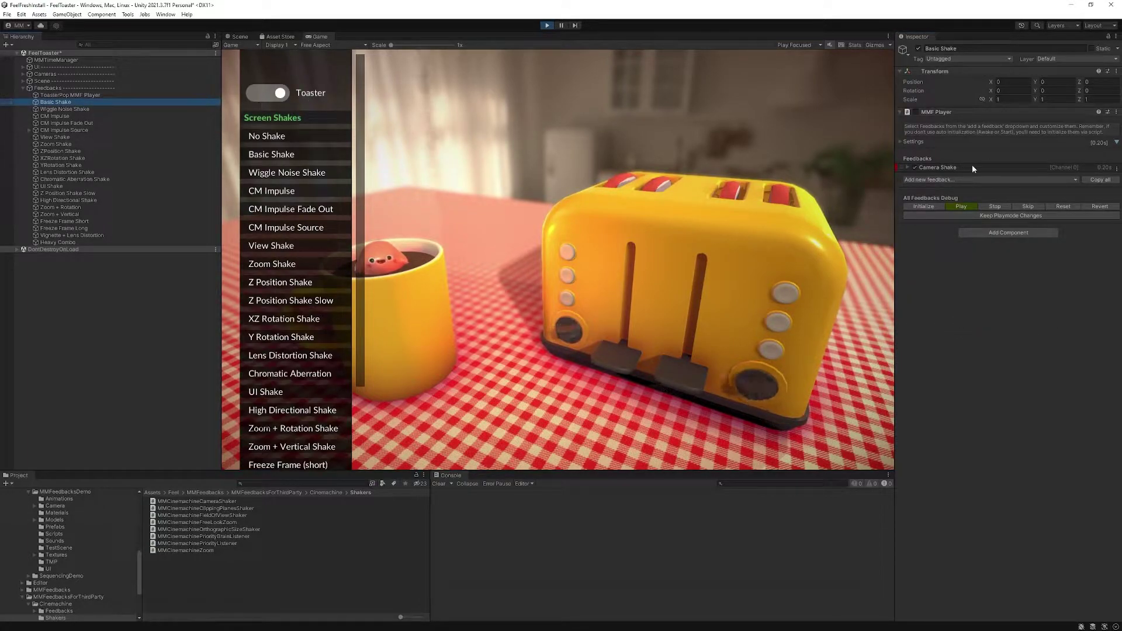
Test Basic Shake's Camera Shake feedback, then play the Lens Distortion Shake in the game
{"action": "left_click", "coordinate": [944, 168]}
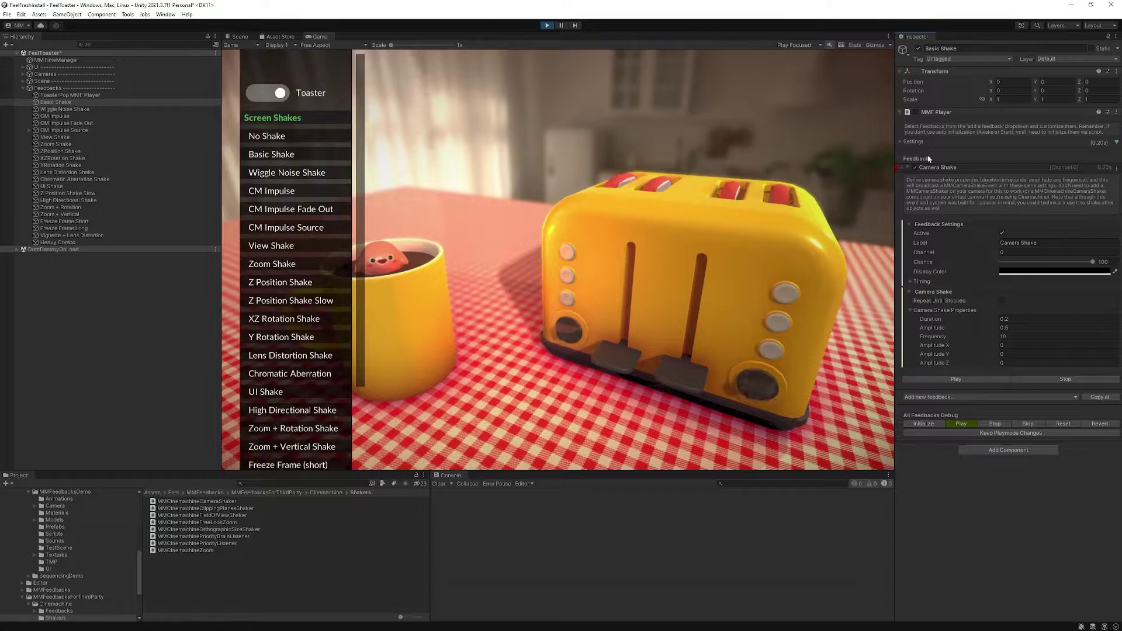
{"action": "left_click", "coordinate": [935, 167]}
{"action": "left_click", "coordinate": [963, 206]}
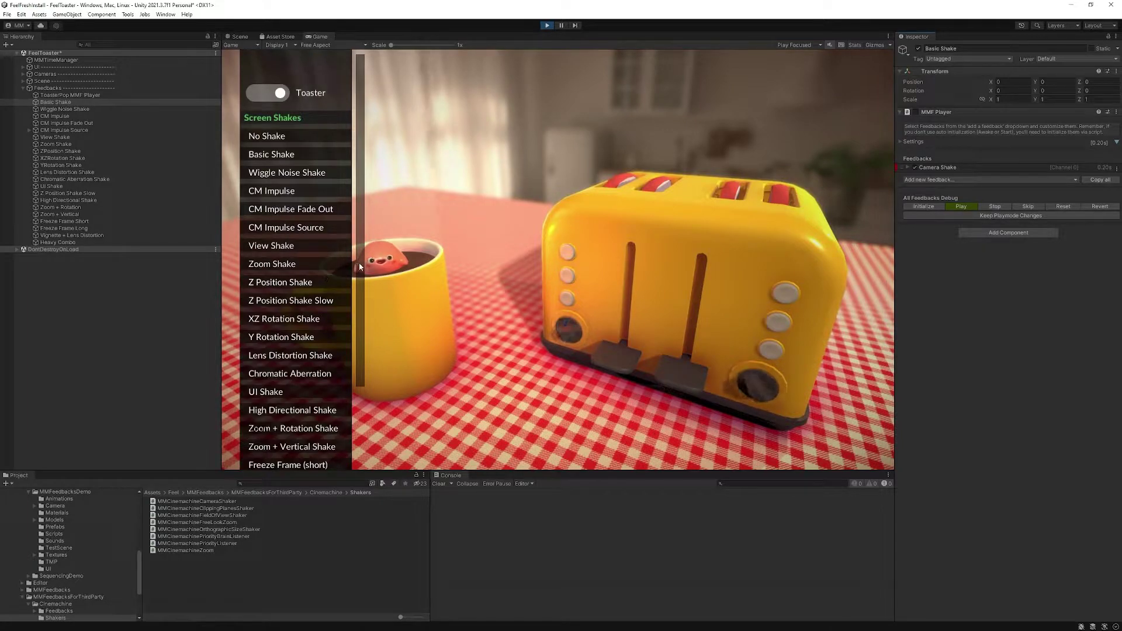
{"action": "scroll", "coordinate": [298, 268], "scroll_direction": "down", "scroll_amount": 2}
{"action": "left_click", "coordinate": [298, 291]}
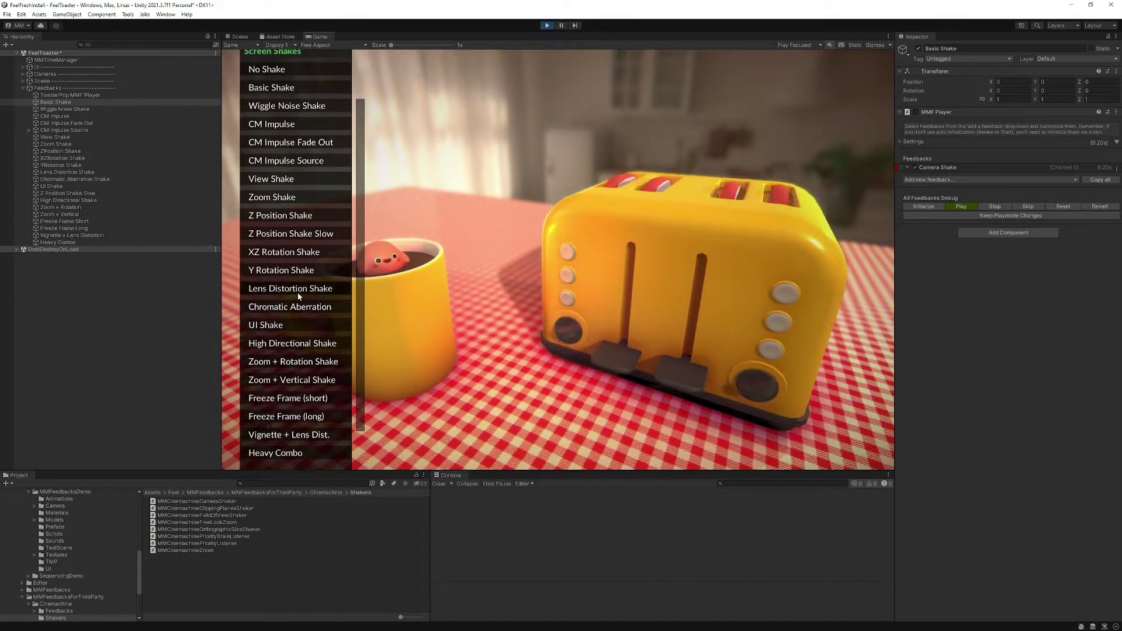
{"action": "scroll", "coordinate": [295, 251], "scroll_direction": "up", "scroll_amount": 2}
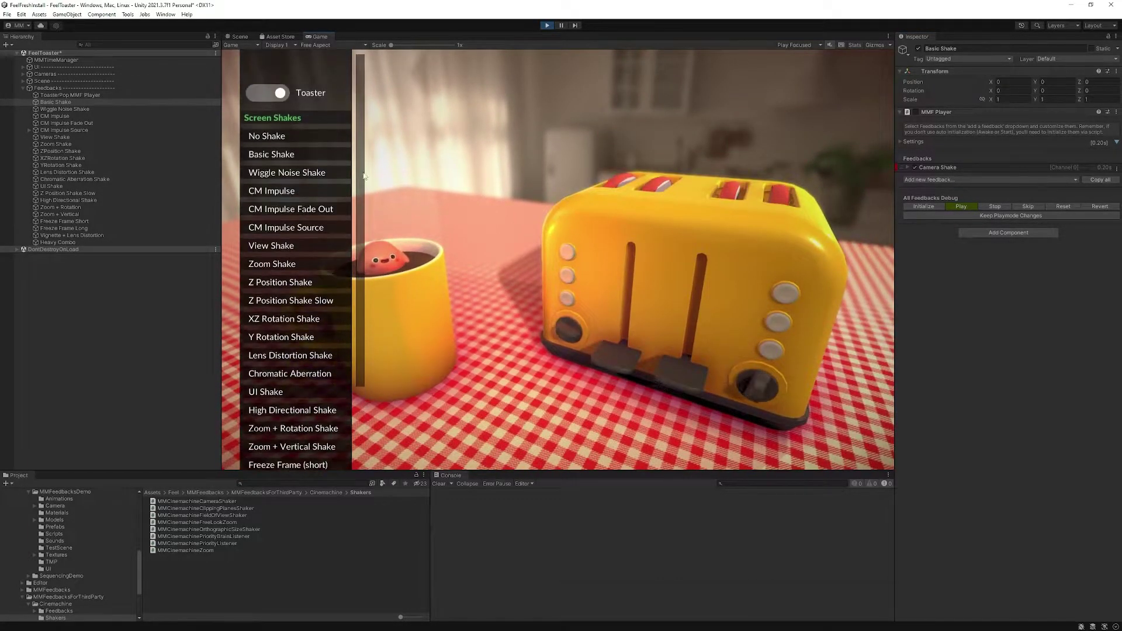
Browse Wiggle Noise and XZRotation Shake, then expand Zoom Shake's Camera Zoom feedback and preview it
{"action": "left_click", "coordinate": [99, 110]}
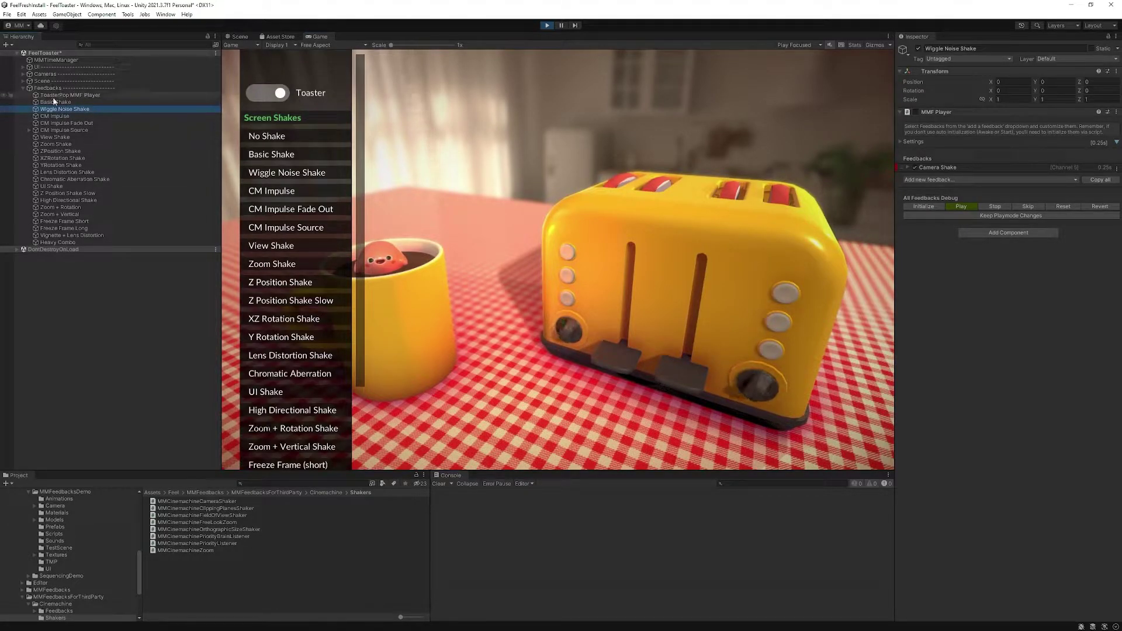
{"action": "left_click", "coordinate": [95, 157]}
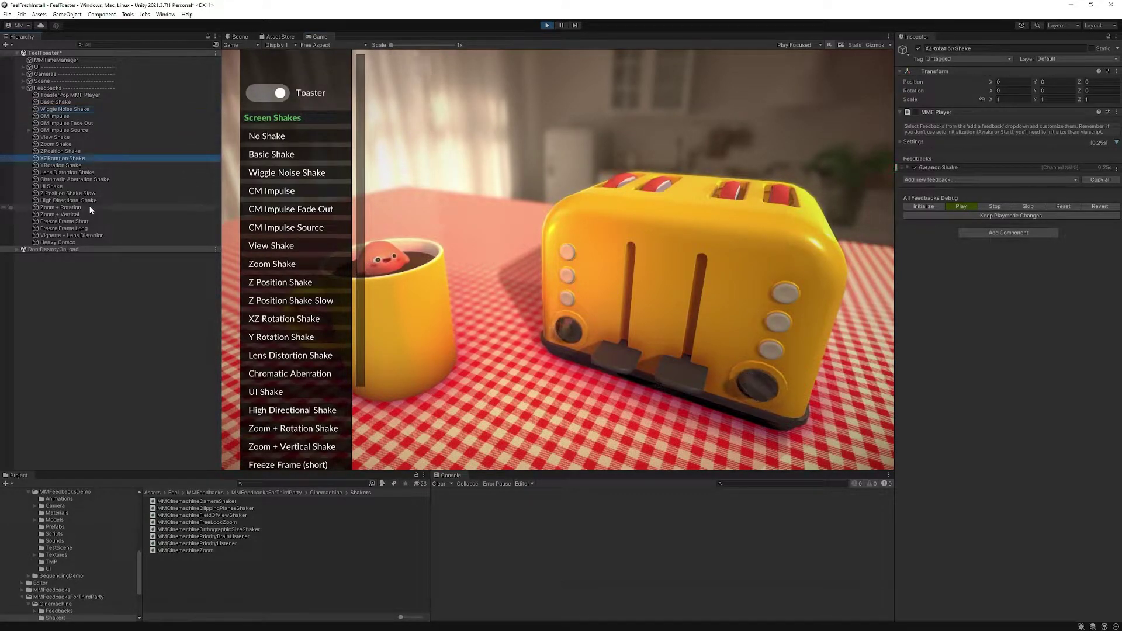
{"action": "left_click", "coordinate": [89, 207]}
{"action": "left_click", "coordinate": [102, 144]}
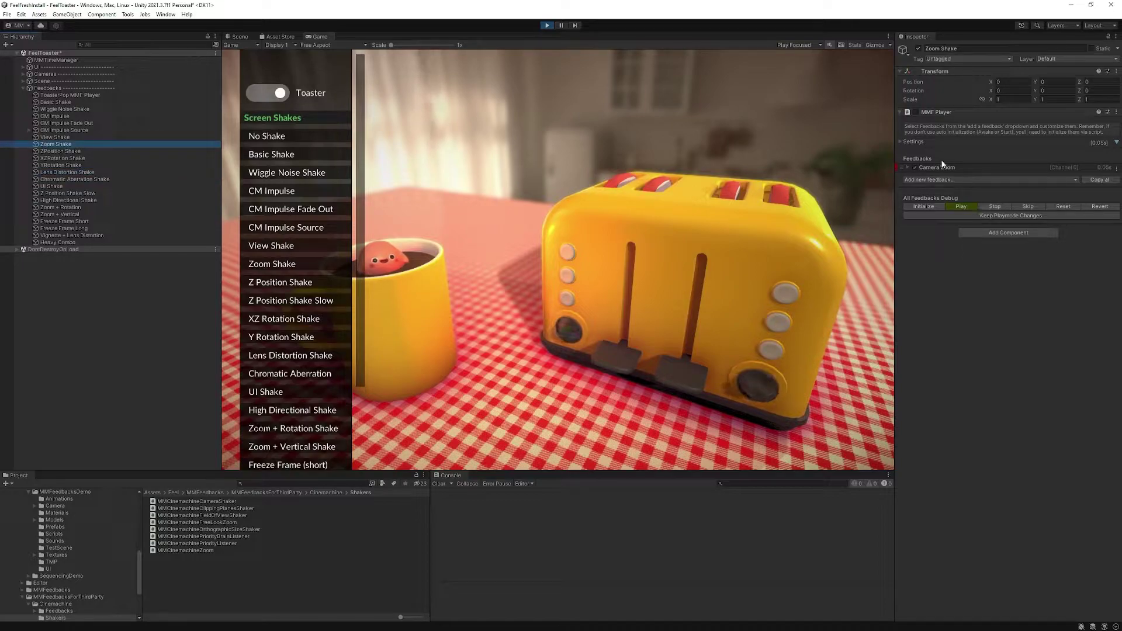
{"action": "left_click", "coordinate": [952, 167]}
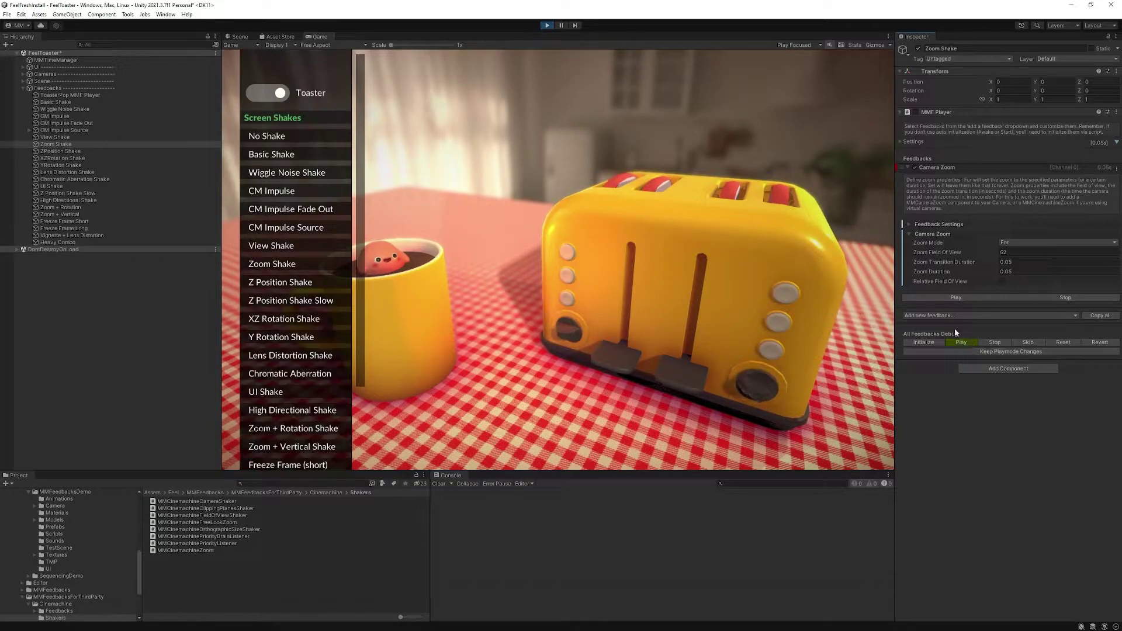
{"action": "left_click", "coordinate": [961, 342]}
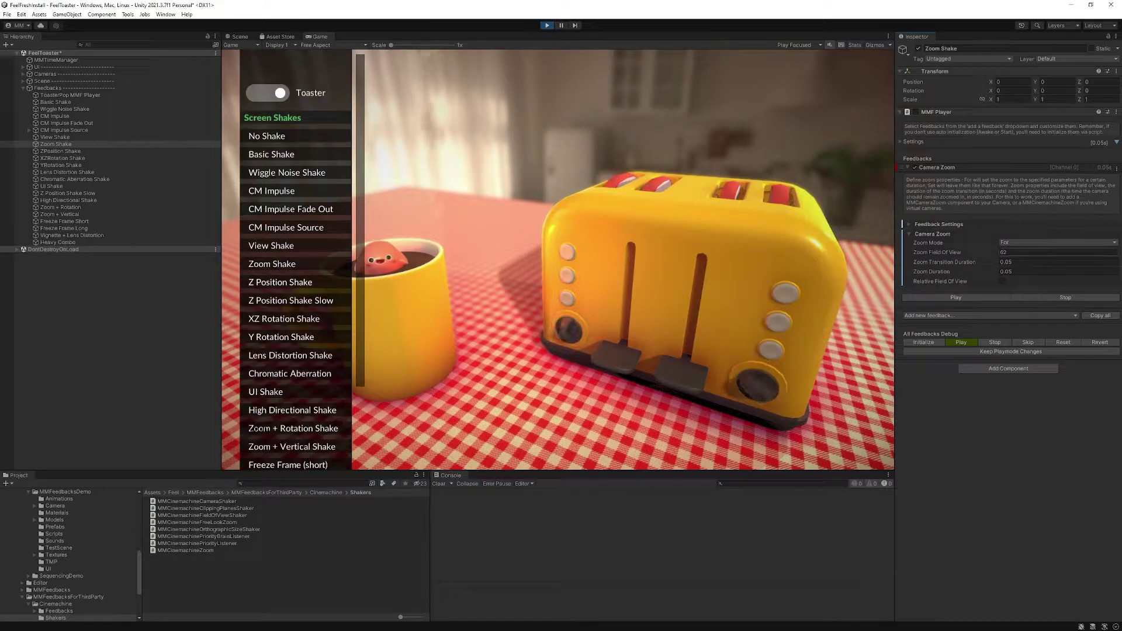
Set Zoom Field Of View to 40, replay the zoom, then trigger the Z Position Shake
{"action": "left_click", "coordinate": [1006, 252]}
{"action": "type", "text": "40"}
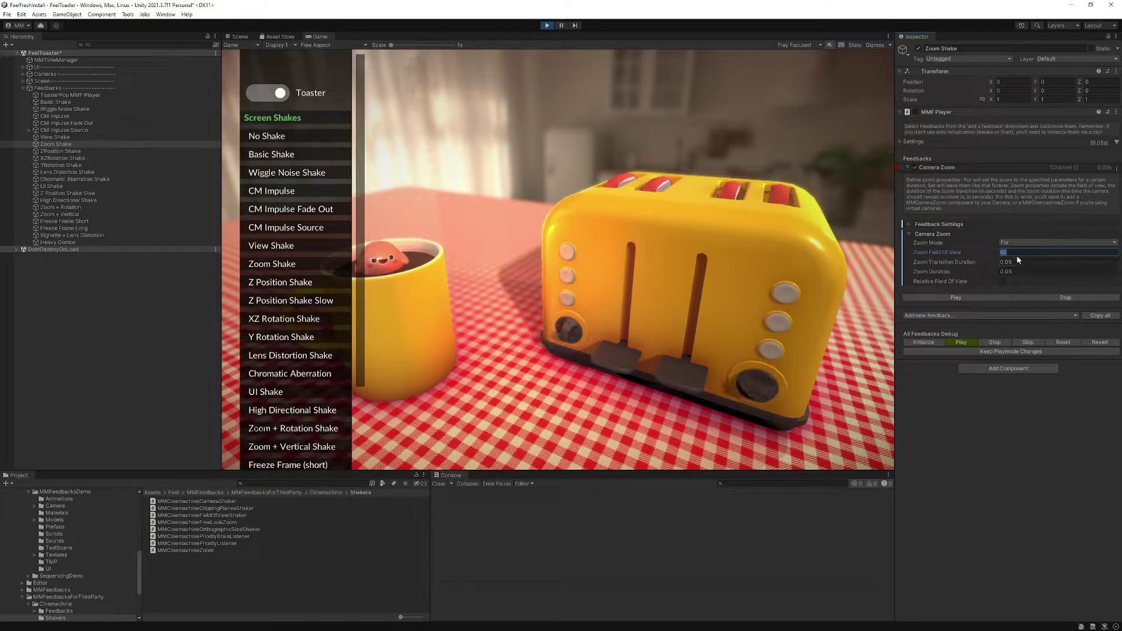
{"action": "left_click", "coordinate": [959, 339]}
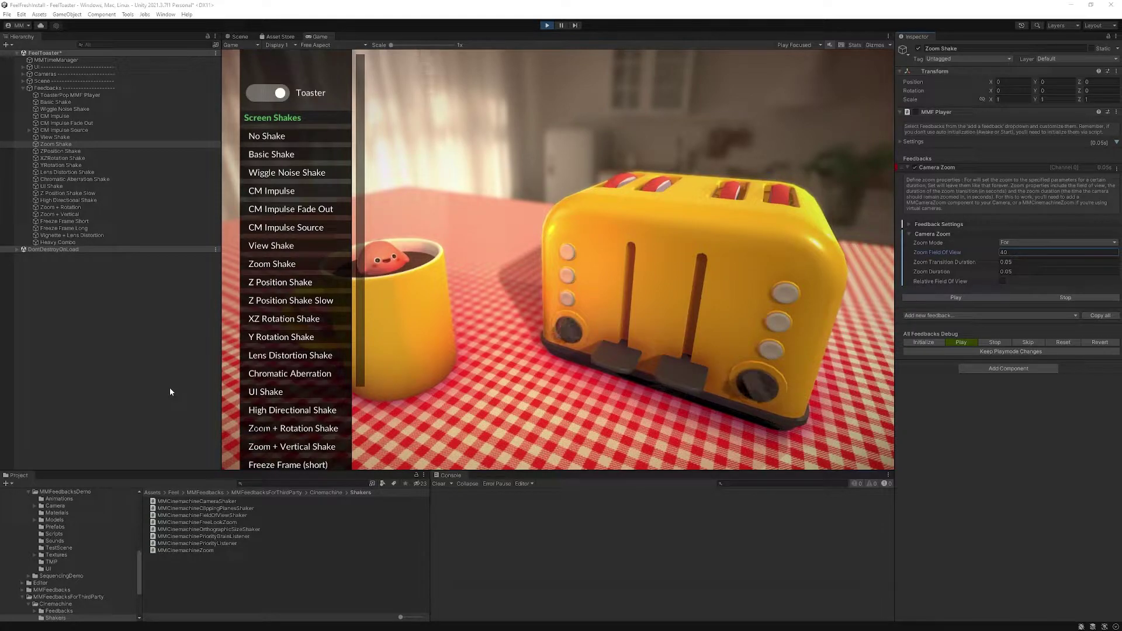
{"action": "left_click", "coordinate": [293, 283]}
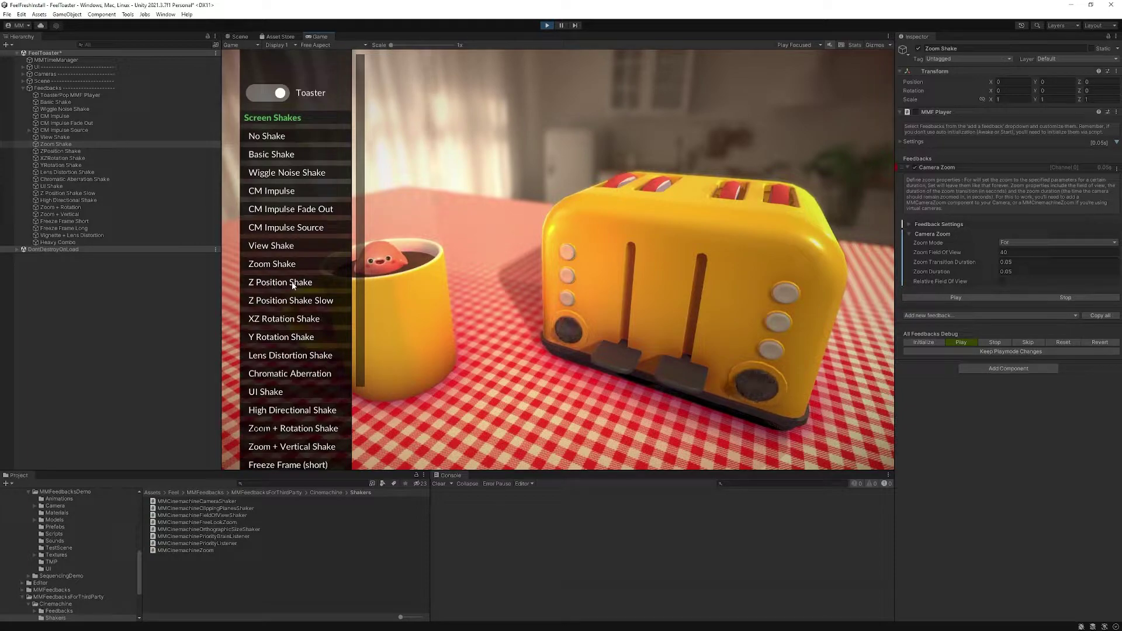
Trigger Vignette + Lens Dist. three times, then Y Rotation Shake twice in the Game view
{"action": "left_click_drag", "start_coordinate": [362, 304], "coordinate": [364, 388]}
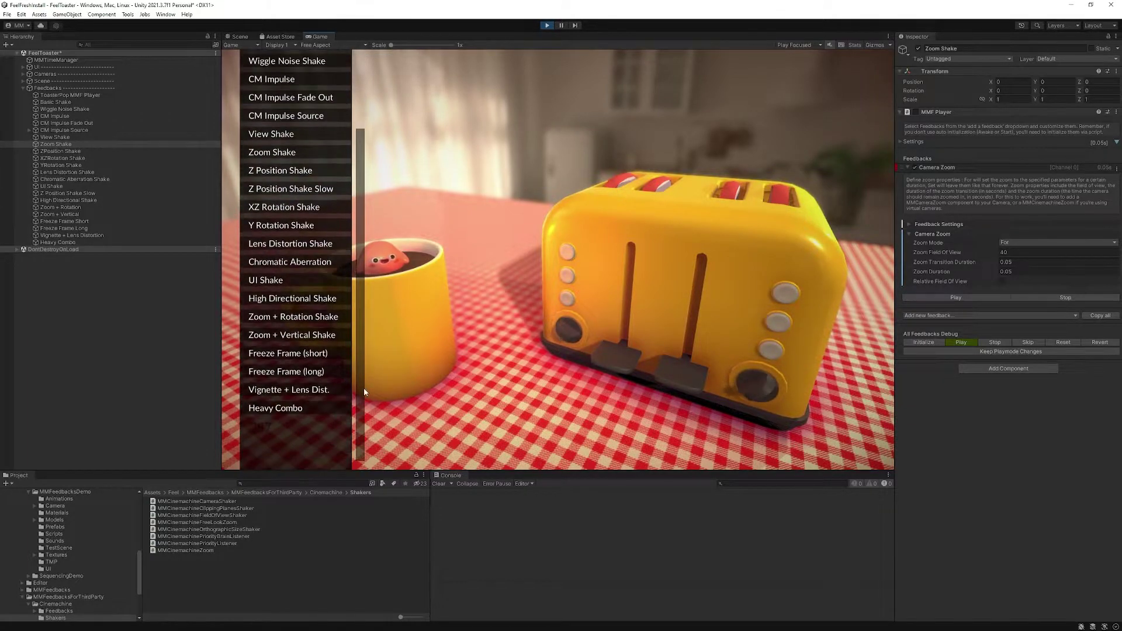
{"action": "left_click", "coordinate": [280, 392]}
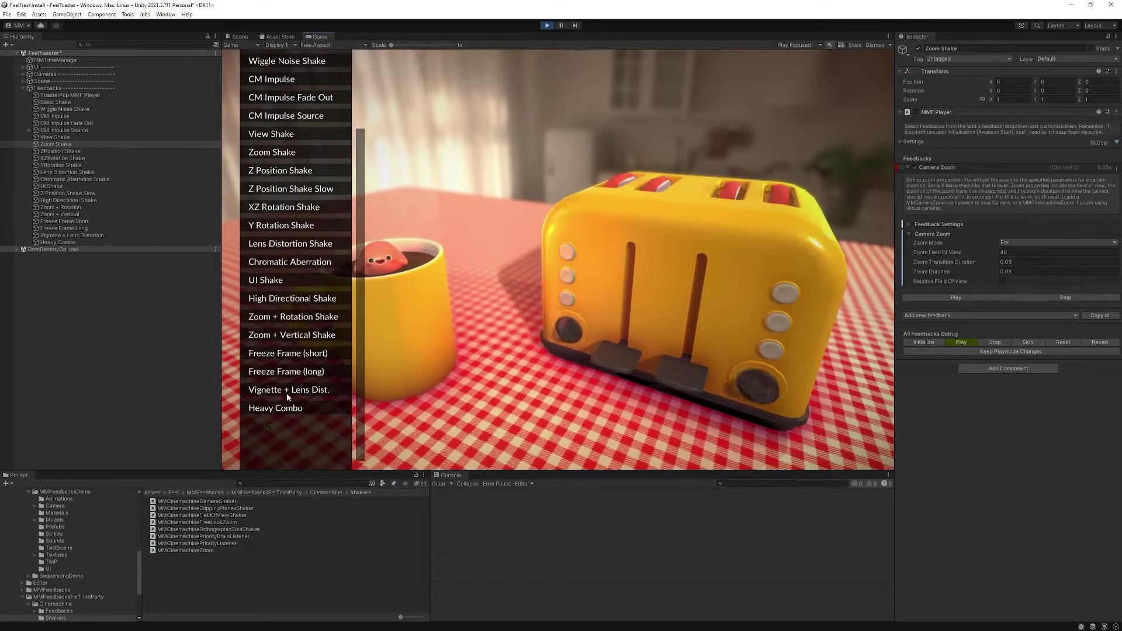
{"action": "left_click", "coordinate": [290, 392]}
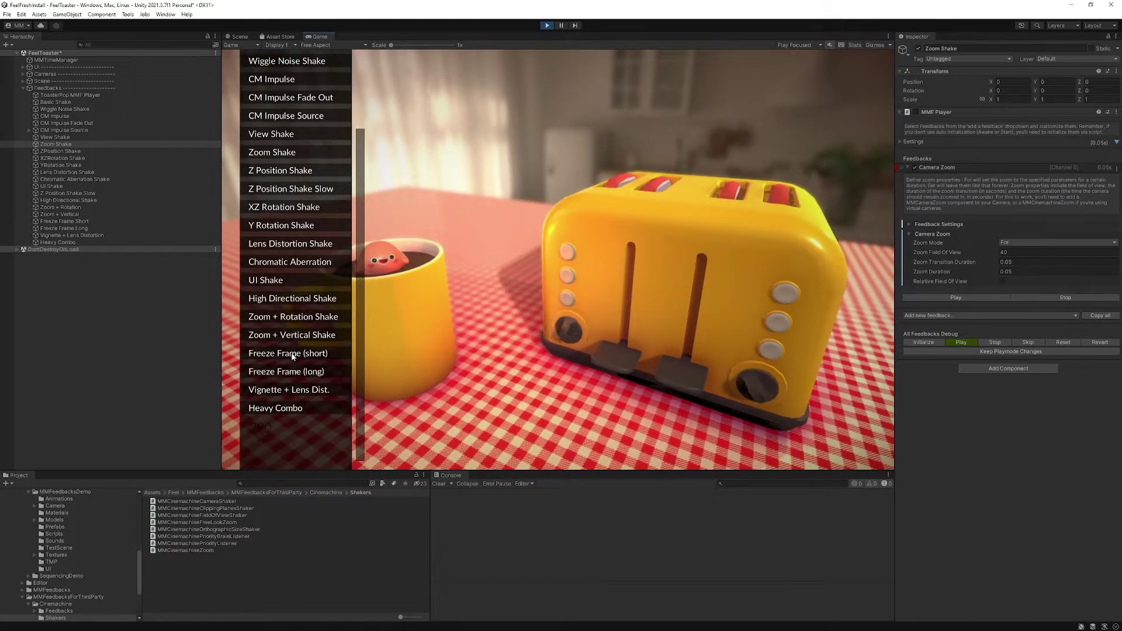
{"action": "left_click", "coordinate": [321, 389]}
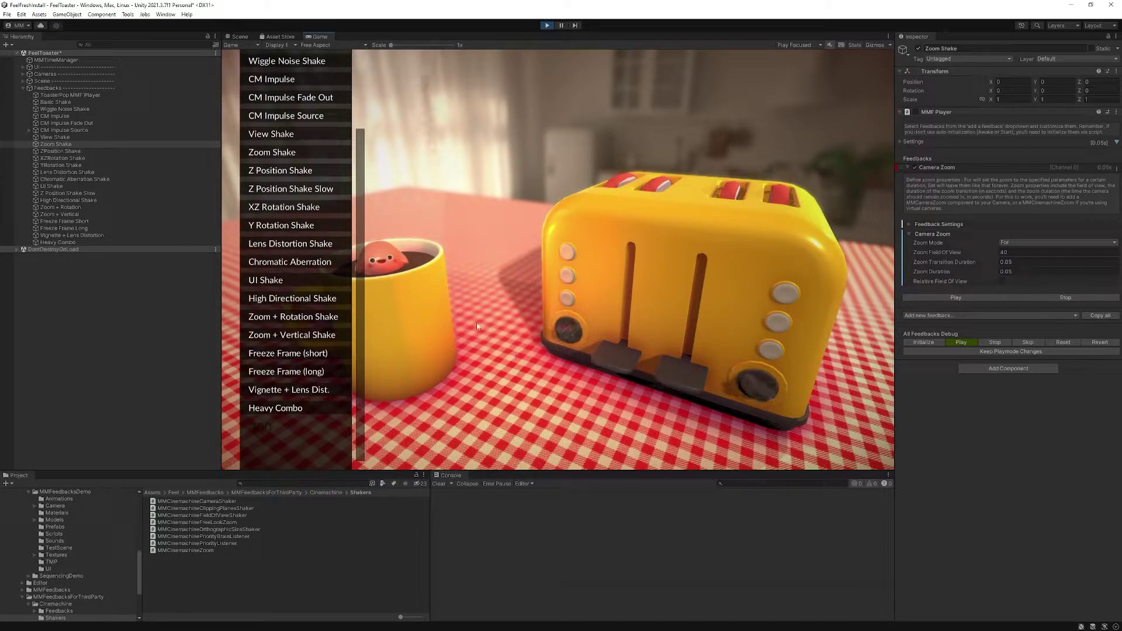
{"action": "left_click", "coordinate": [270, 226]}
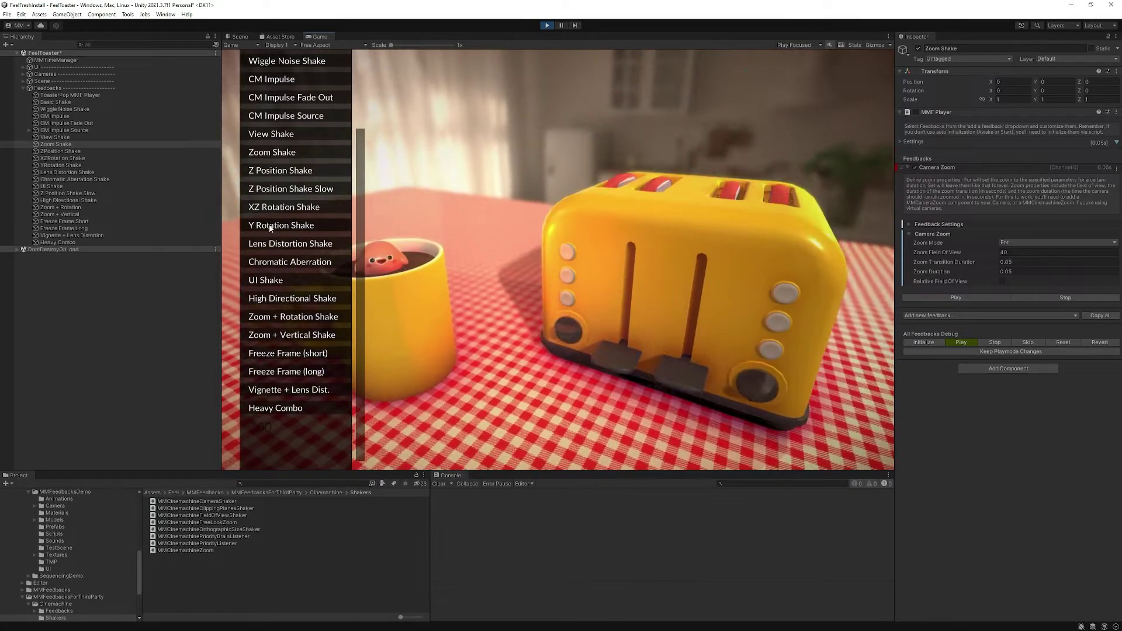
{"action": "left_click", "coordinate": [270, 226]}
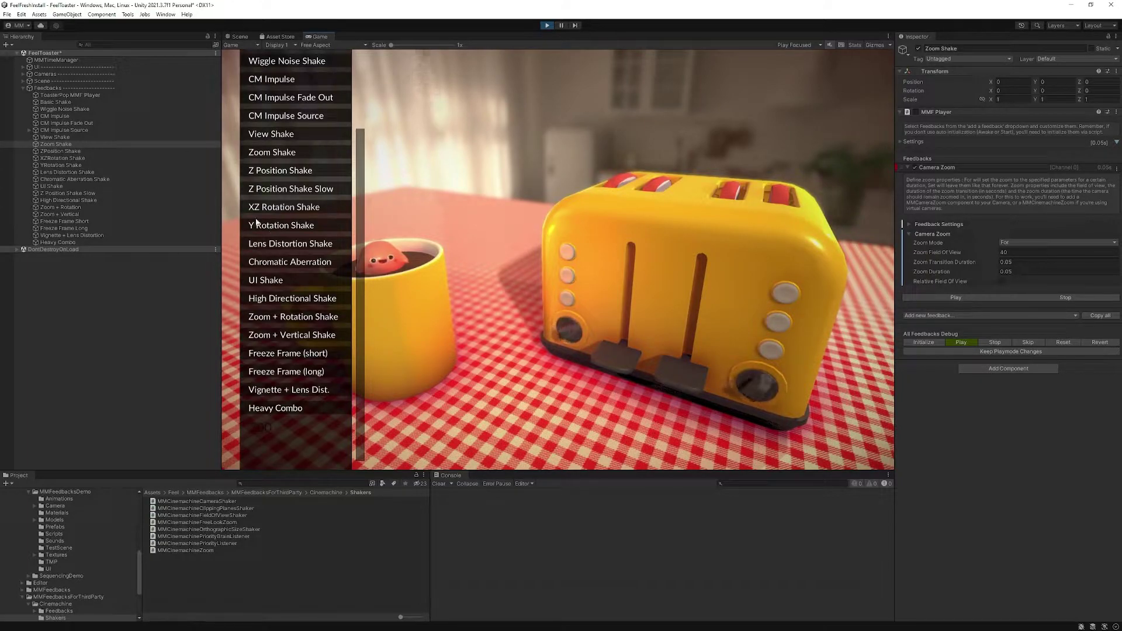
Play CM Impulse and Z Position Shake twice each, then XZ Rotation and Y Rotation Shake
{"action": "scroll", "coordinate": [308, 254], "scroll_direction": "up", "scroll_amount": 5}
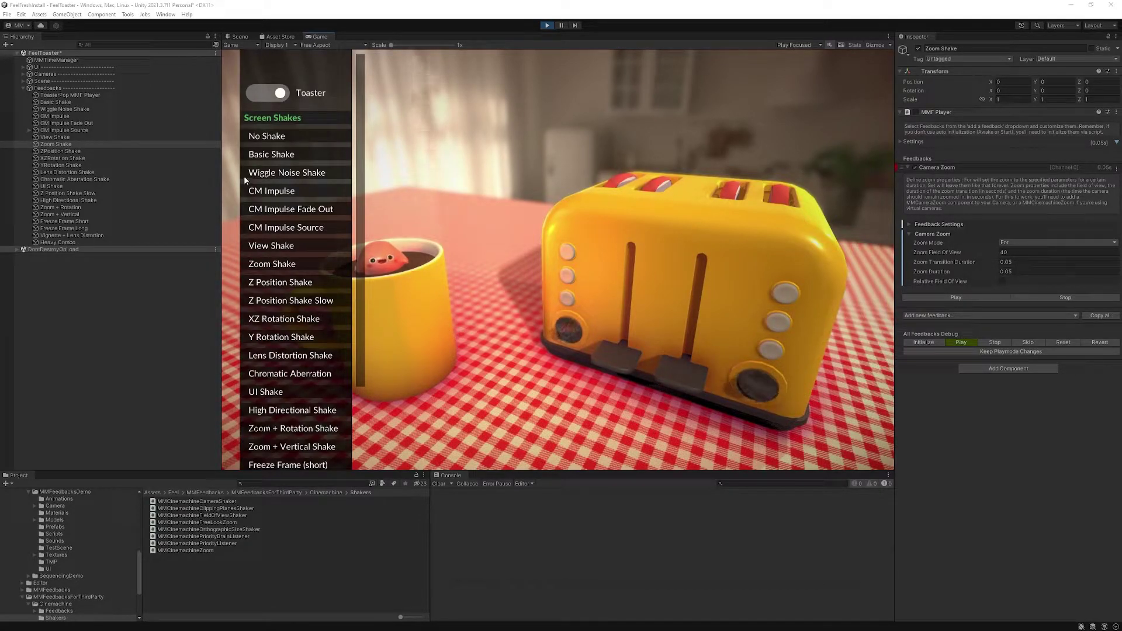
{"action": "left_click", "coordinate": [270, 191]}
{"action": "left_click", "coordinate": [271, 191]}
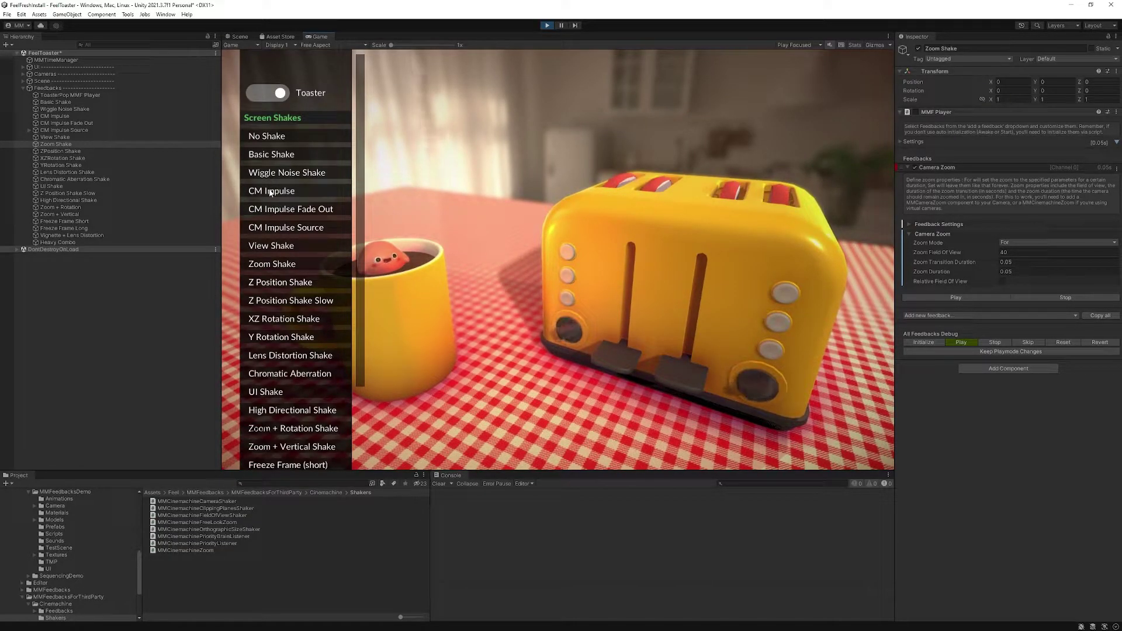
{"action": "left_click", "coordinate": [294, 286]}
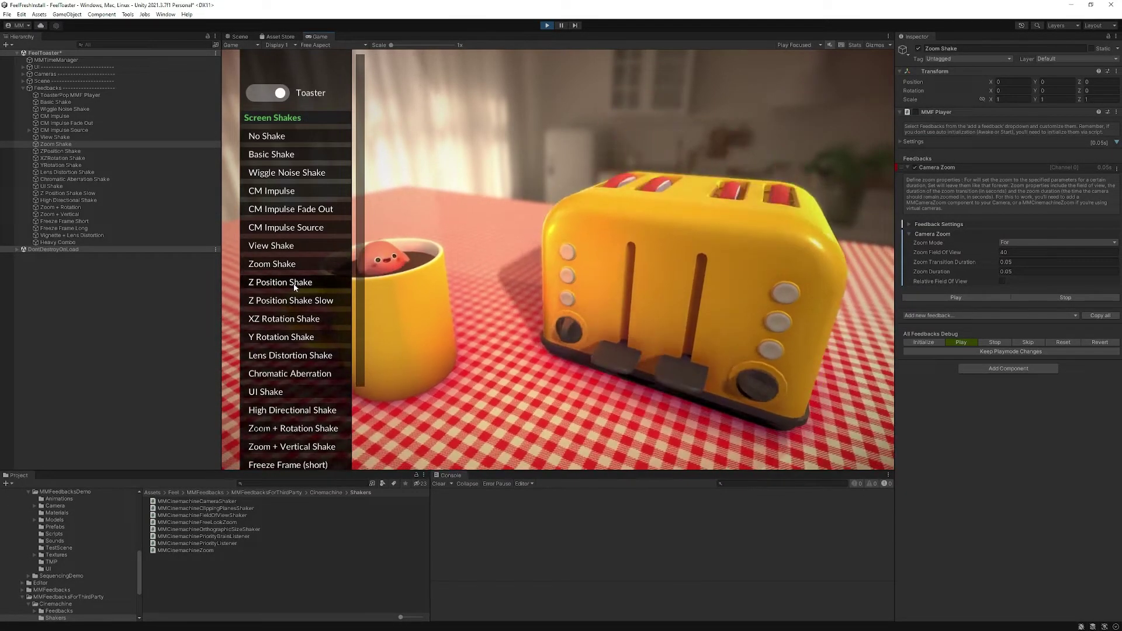
{"action": "left_click", "coordinate": [295, 285]}
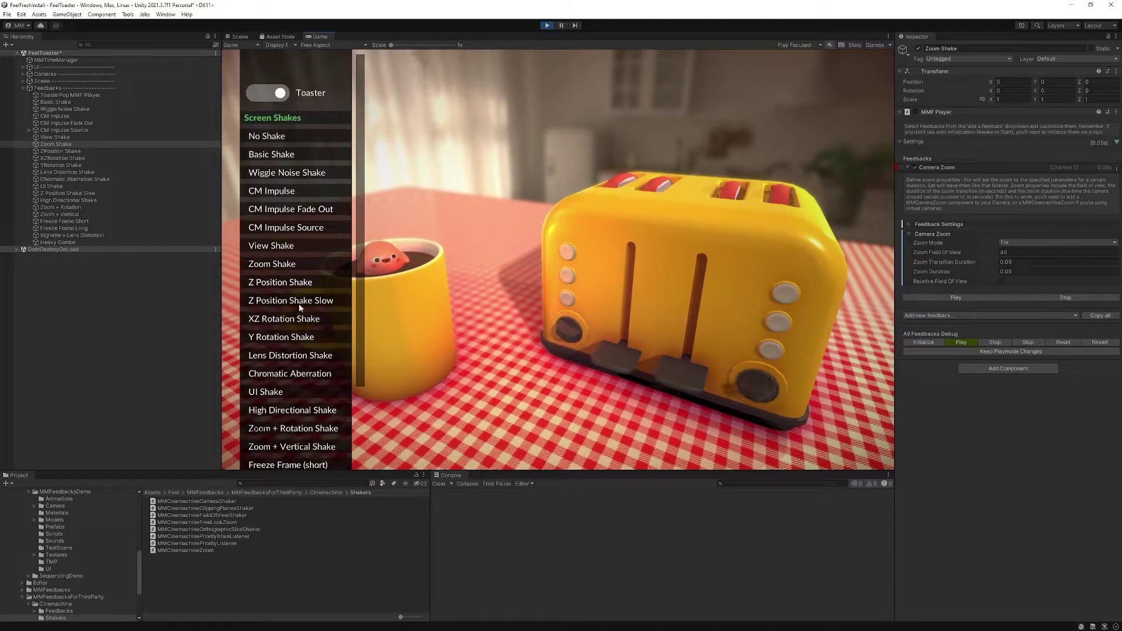
{"action": "left_click", "coordinate": [301, 319]}
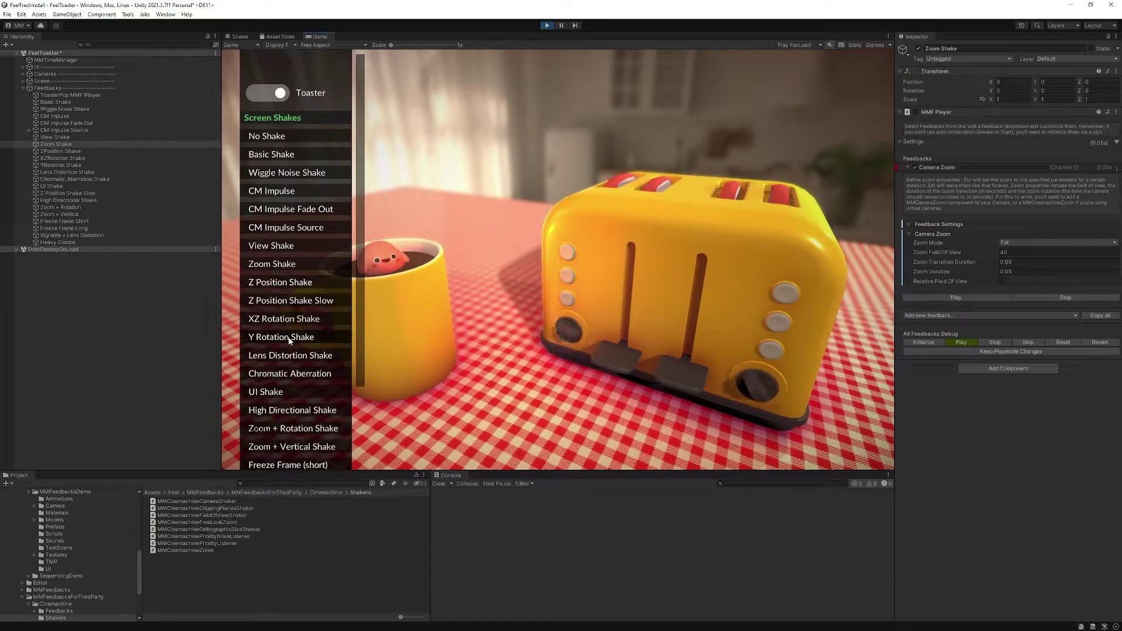
{"action": "left_click", "coordinate": [288, 340]}
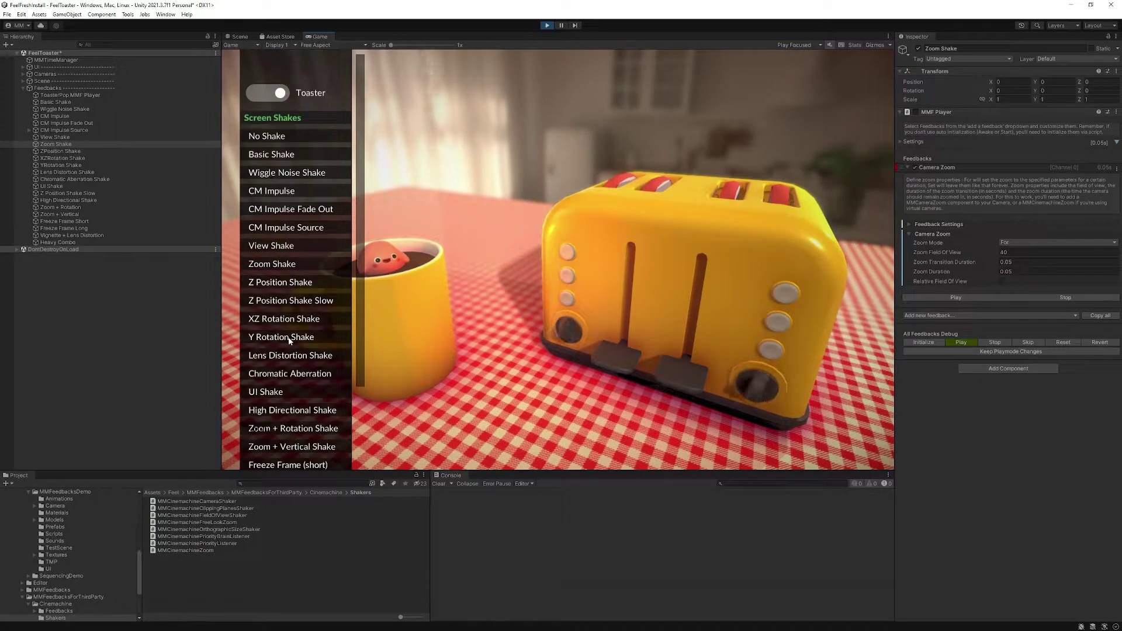
{"action": "scroll", "coordinate": [303, 366], "scroll_direction": "down", "scroll_amount": 2}
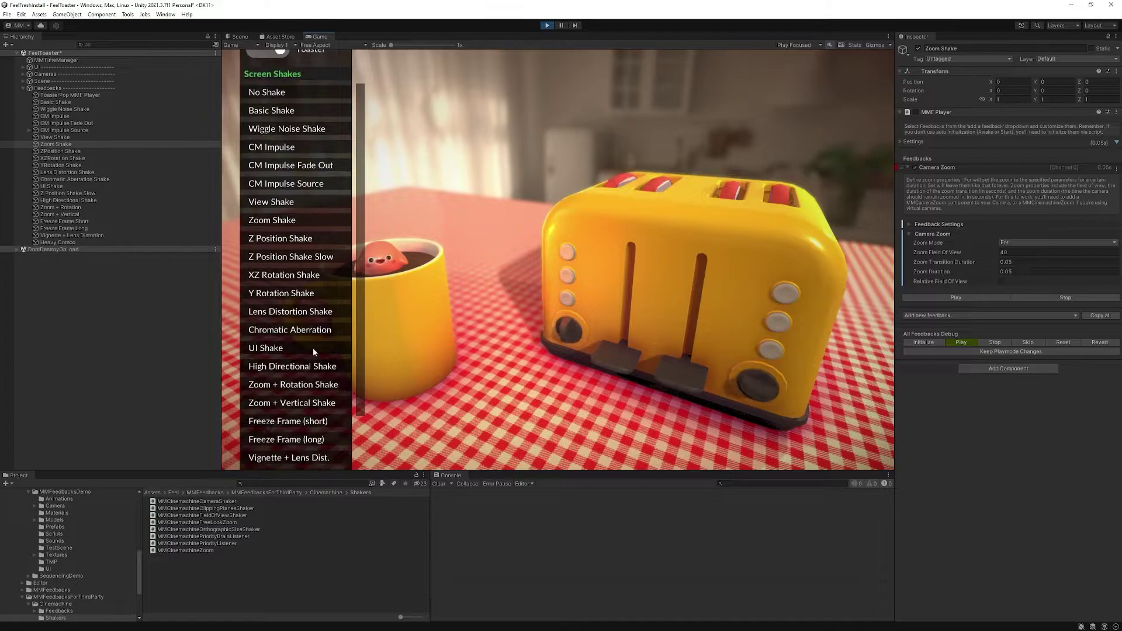